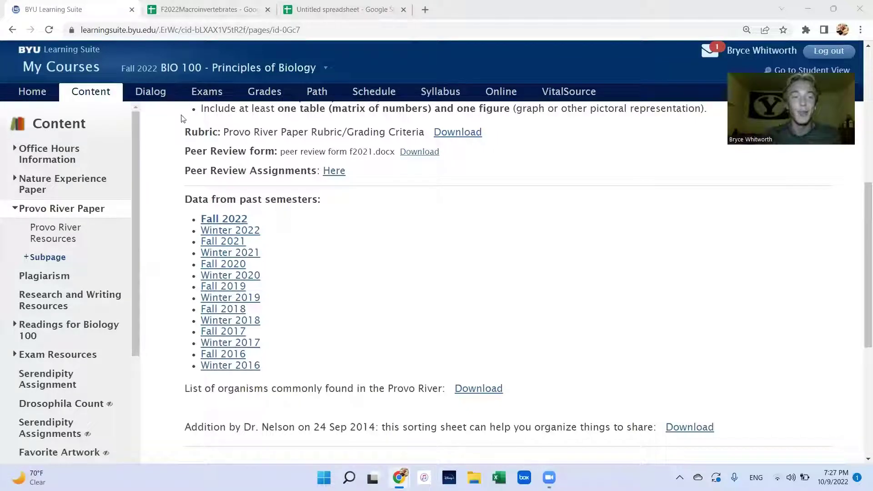
# - Open Sheet4 of F2022Macroinvertebrates and select the Total Unique Species chart showing R² = 0.942
pyautogui.click(198, 18)
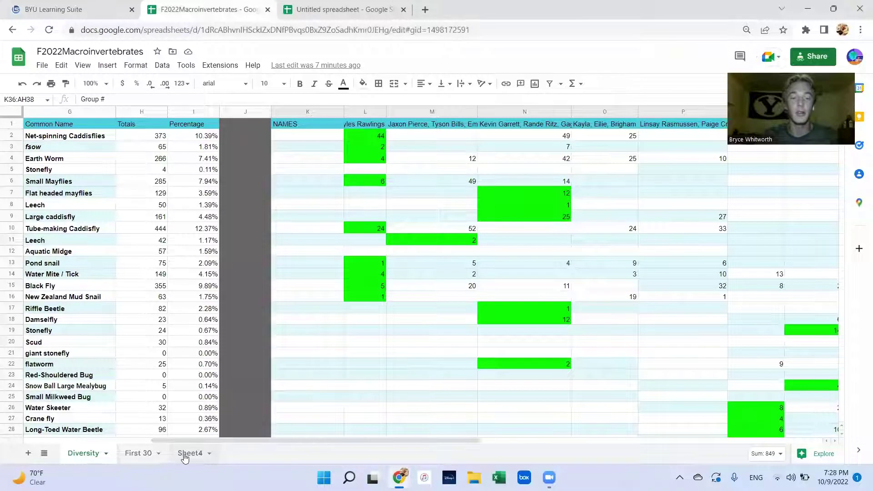
pyautogui.click(188, 453)
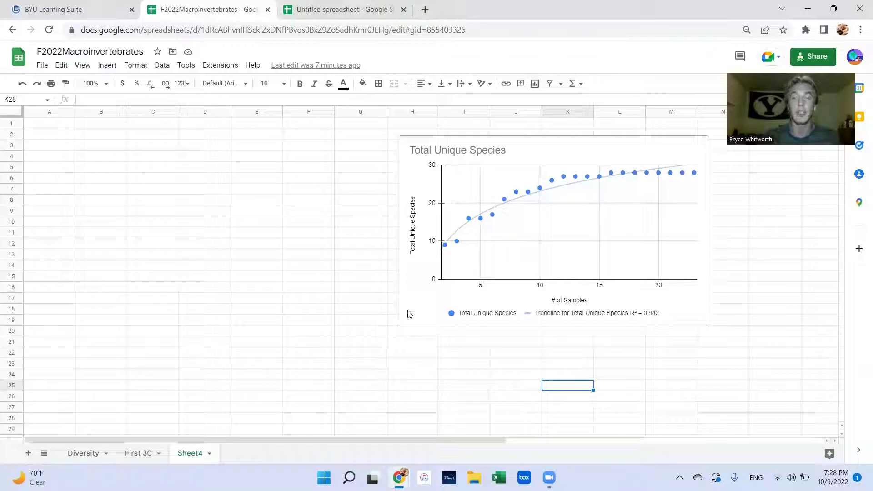
pyautogui.click(481, 149)
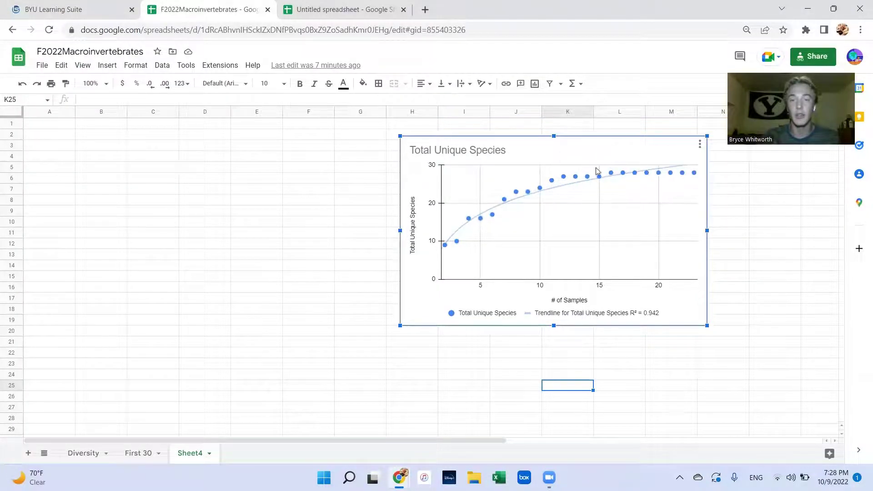
pyautogui.moveTo(563, 179)
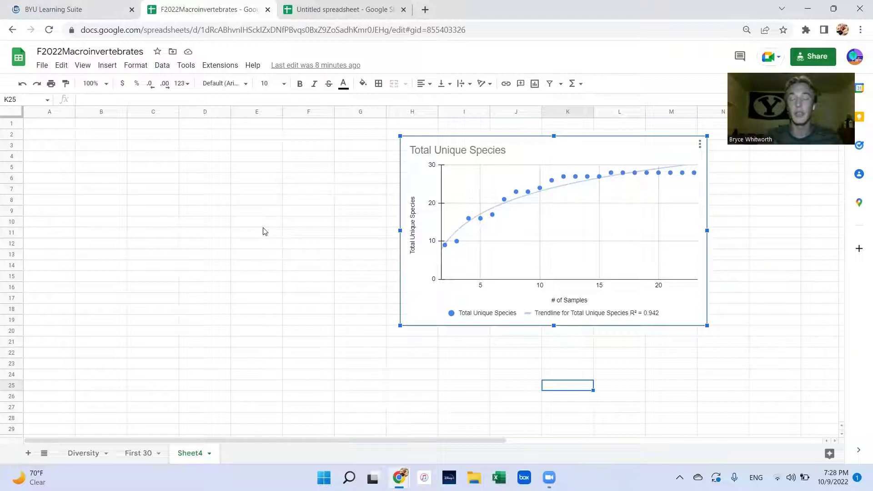
# - Compare the Learning Suite Provo River Paper data page against the spreadsheet's Diversity sheet species totals
pyautogui.click(88, 10)
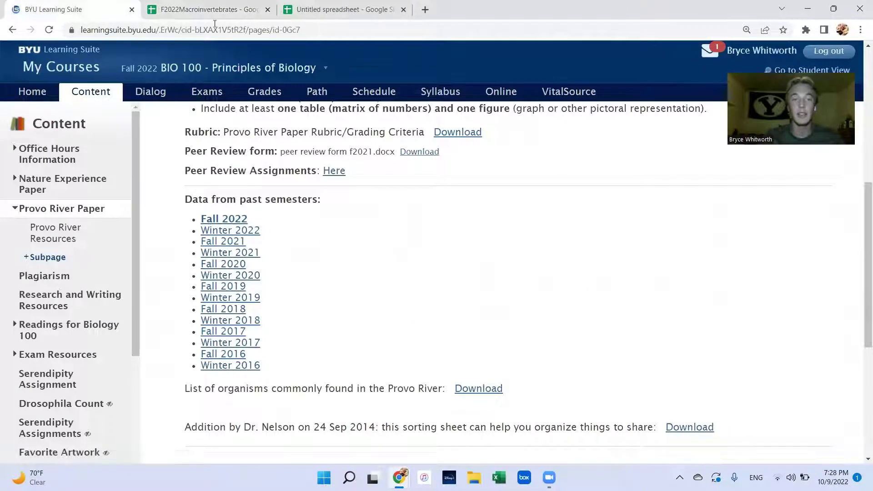
pyautogui.click(212, 10)
pyautogui.click(89, 454)
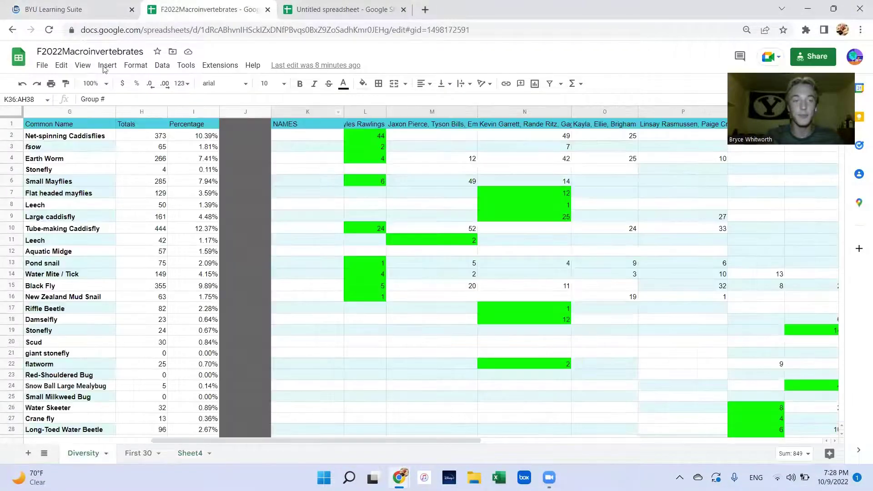
pyautogui.click(91, 9)
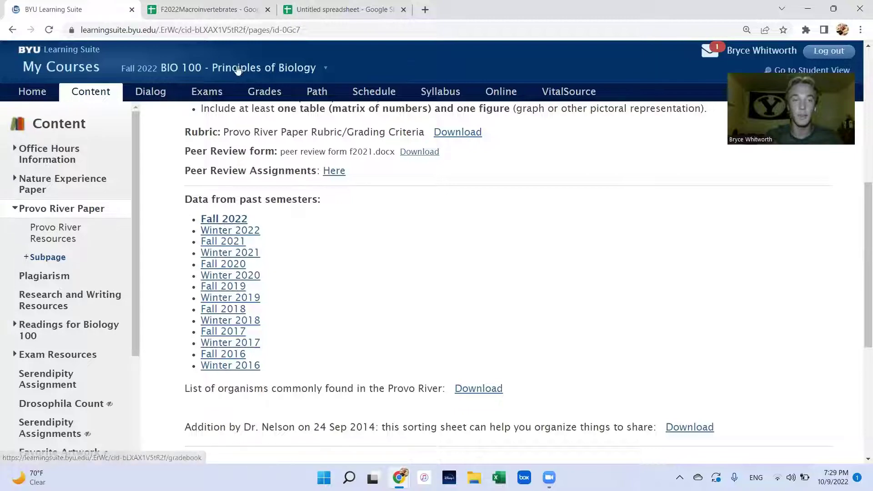
pyautogui.hotkey('ctrl', 'Tab')
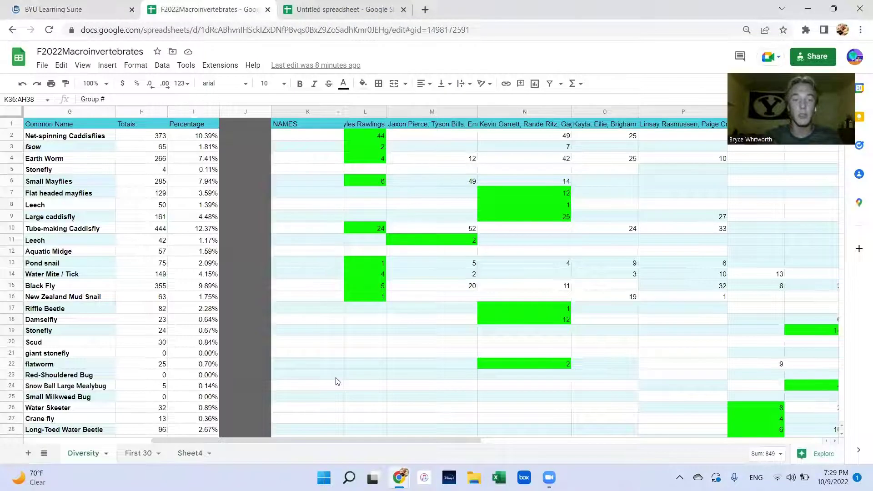
pyautogui.scroll(-5, 337, 381)
pyautogui.scroll(5, 338, 378)
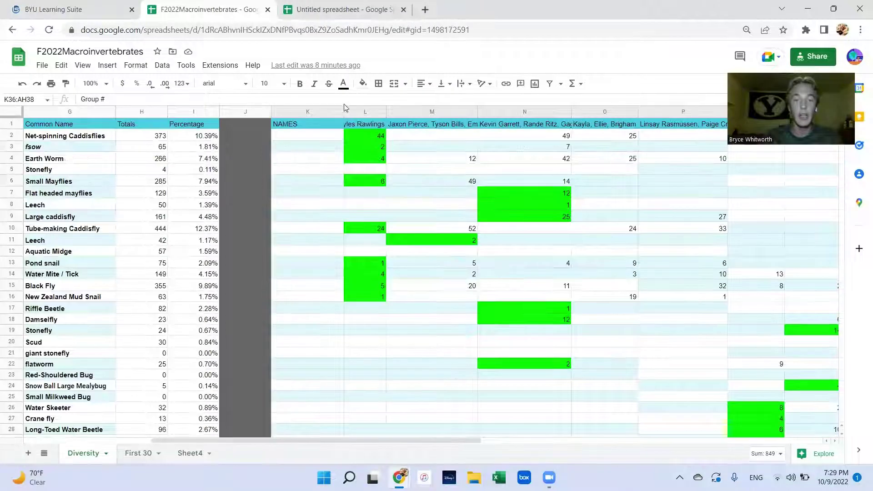
pyautogui.click(85, 8)
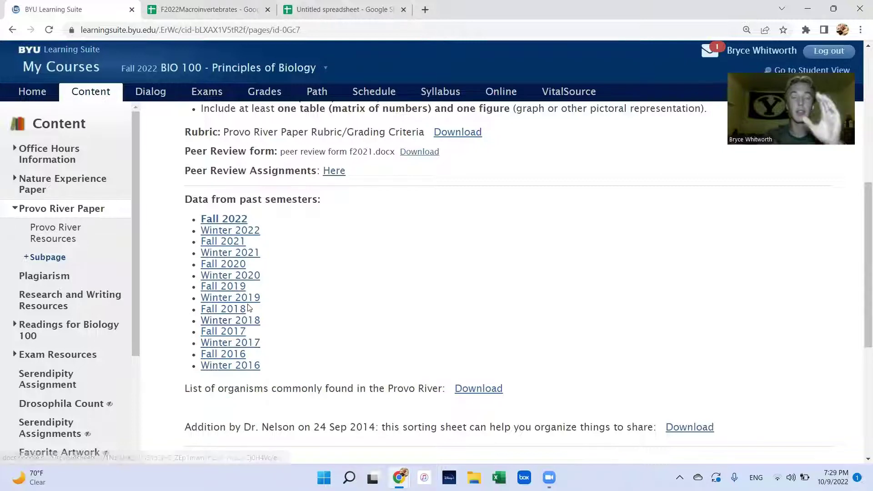
pyautogui.click(217, 18)
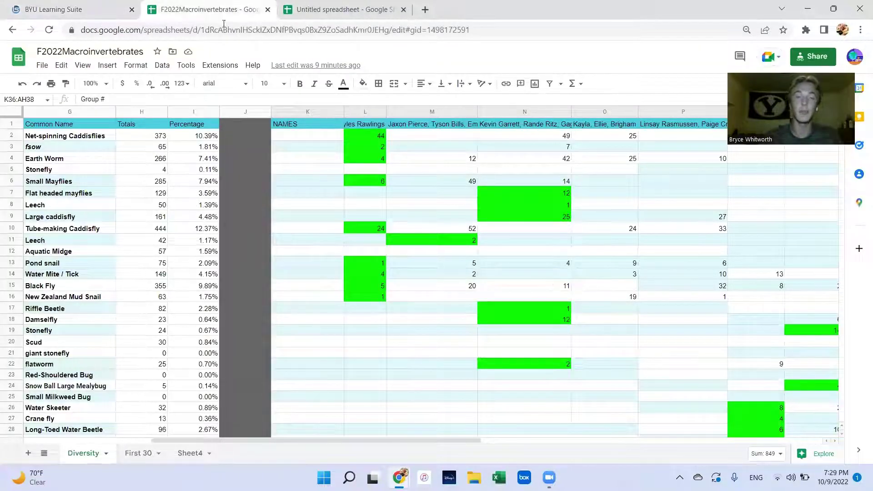
pyautogui.scroll(-5, 309, 263)
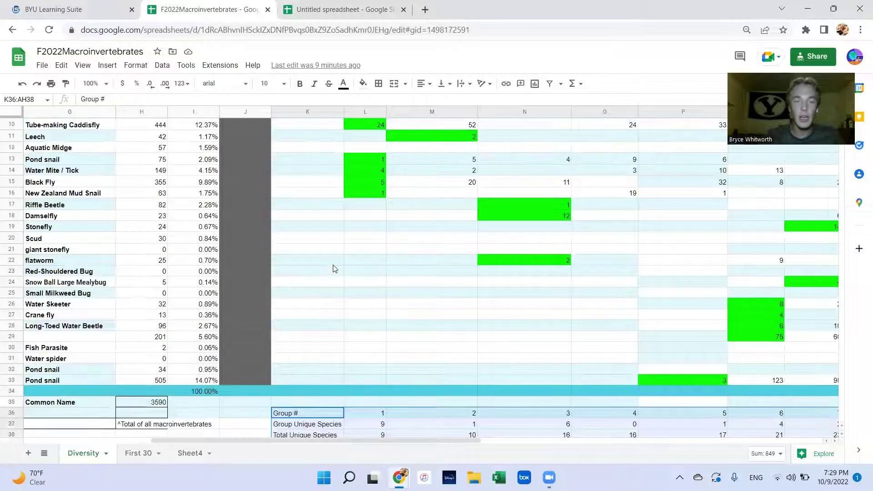
pyautogui.scroll(-3, 333, 268)
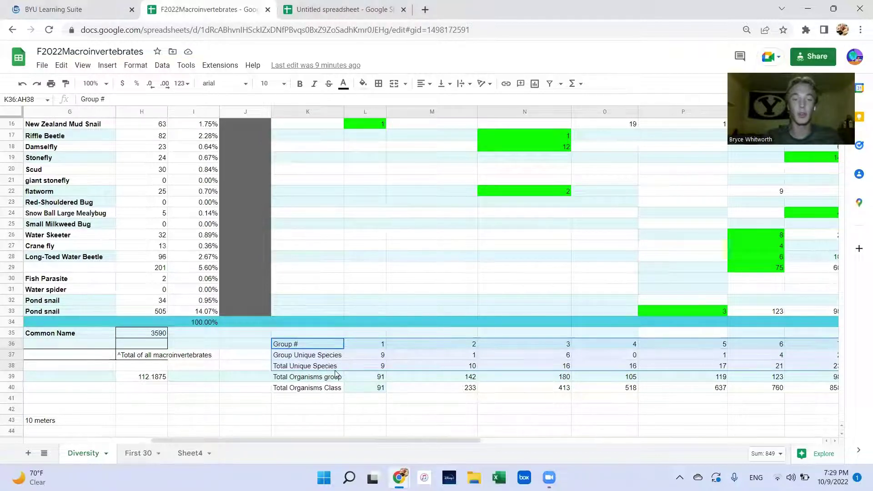
pyautogui.scroll(8, 342, 369)
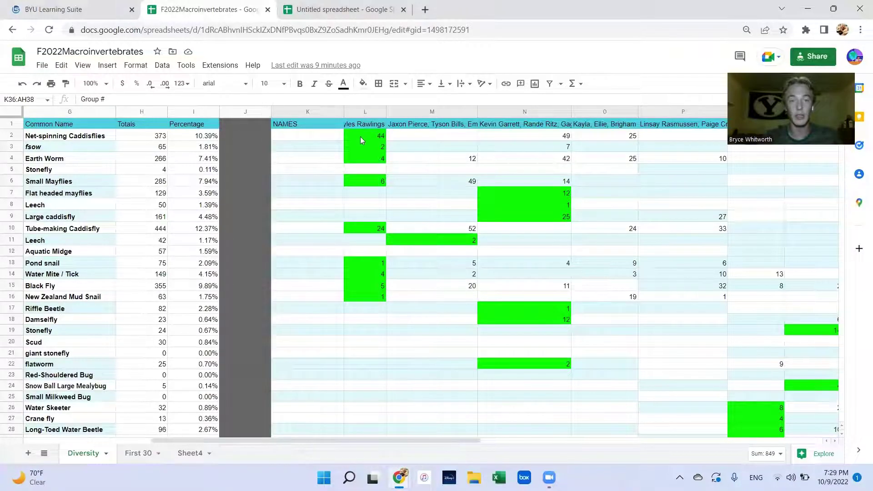
pyautogui.click(360, 140)
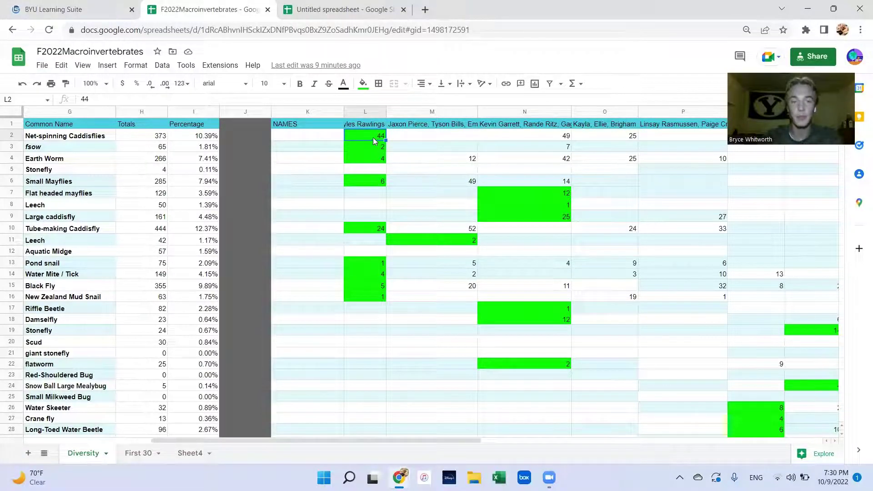
pyautogui.press('Right')
pyautogui.press('Right')
pyautogui.press('Right')
pyautogui.press('Down')
pyautogui.press('Left')
pyautogui.press('Left')
pyautogui.press('Down')
pyautogui.press('Down')
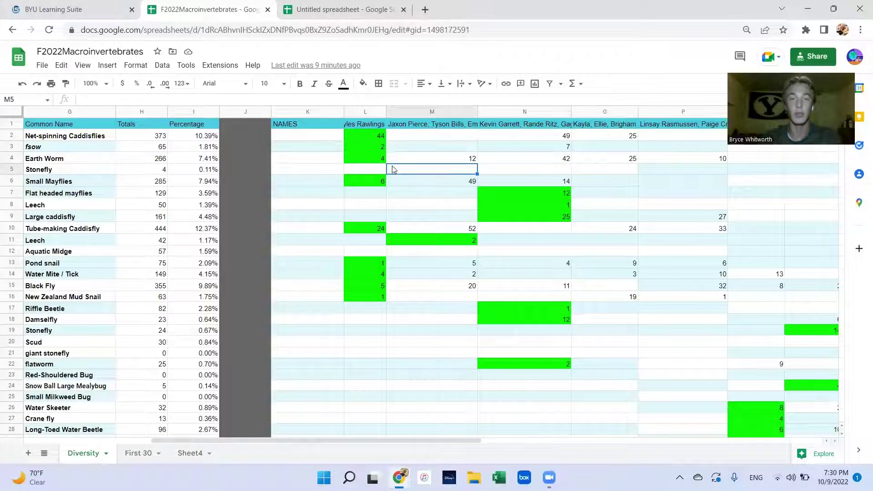
pyautogui.press('Right')
pyautogui.press('Right')
pyautogui.press('Right')
pyautogui.press('Right')
pyautogui.press('Right')
pyautogui.press('Right')
pyautogui.press('Right')
pyautogui.press('Right')
pyautogui.press('Right')
pyautogui.press('Right')
pyautogui.press('Right')
pyautogui.press('Right')
pyautogui.press('Right')
pyautogui.press('Right')
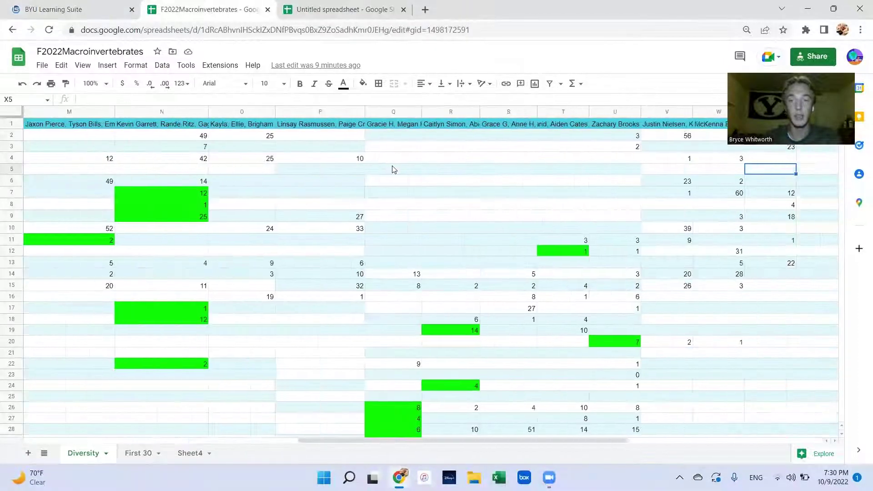
pyautogui.press('Left')
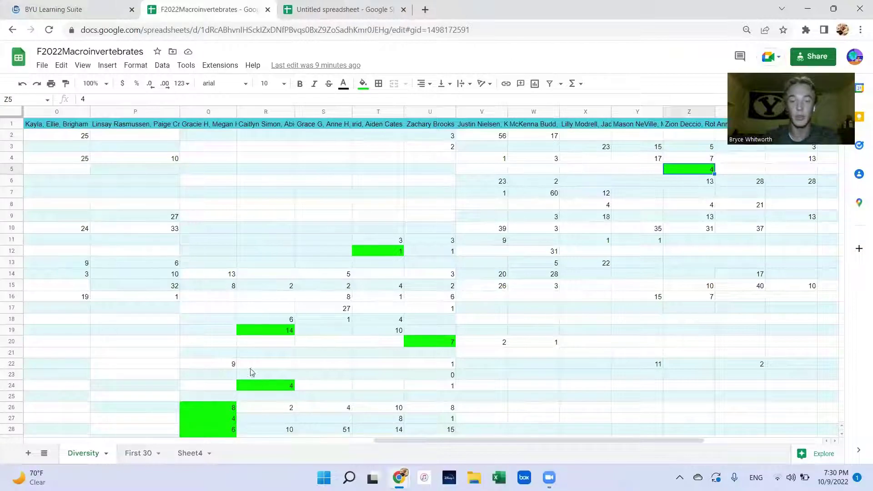
pyautogui.press('Left')
pyautogui.press('Left')
pyautogui.press('Left')
pyautogui.press('Left')
pyautogui.press('Left')
pyautogui.press('Left')
pyautogui.press('Left')
pyautogui.press('Left')
pyautogui.press('Left')
pyautogui.press('Left')
pyautogui.press('Left')
pyautogui.press('Left')
pyautogui.press('Left')
pyautogui.press('Left')
pyautogui.press('Left')
pyautogui.press('Left')
pyautogui.press('Left')
pyautogui.press('Left')
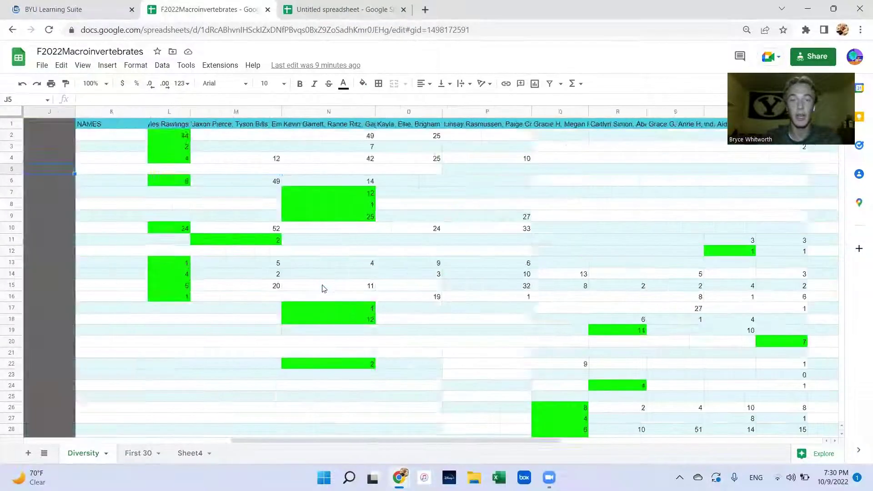
pyautogui.press('Left')
pyautogui.press('Left')
pyautogui.press('Left')
pyautogui.press('Left')
pyautogui.press('Left')
# - Step through each group's Group Unique Species count in the Diversity summary
pyautogui.scroll(-1, 647, 334)
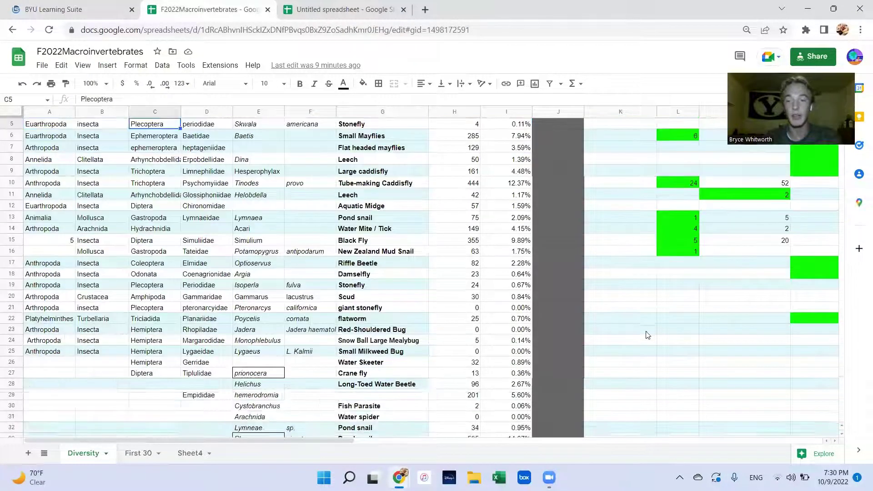
pyautogui.scroll(-4, 686, 321)
pyautogui.click(682, 345)
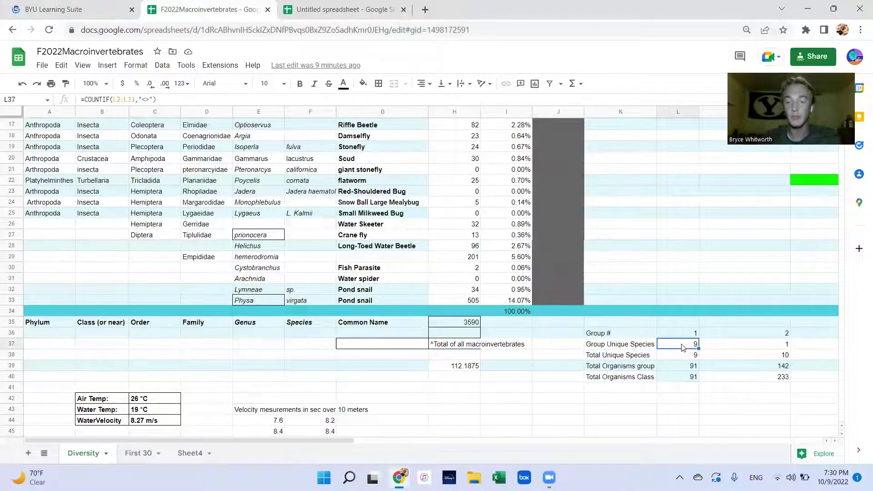
pyautogui.press('Right')
pyautogui.press('Right')
pyautogui.press('Right')
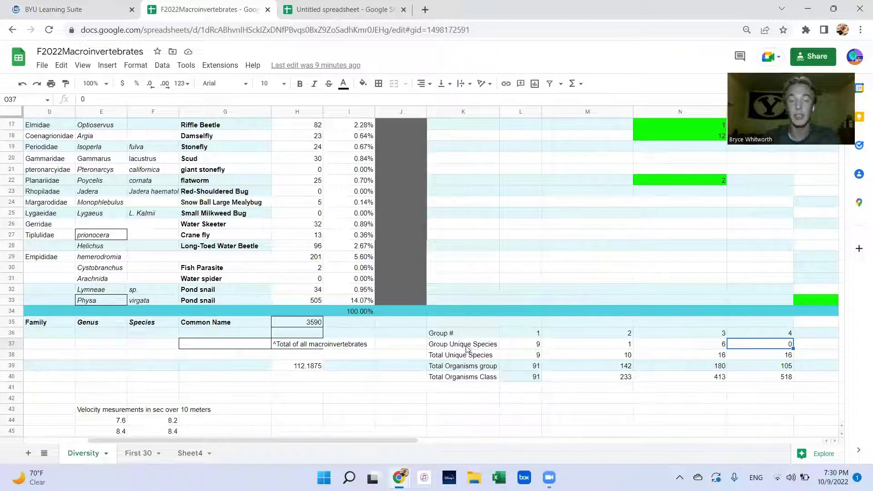
pyautogui.press('Right')
pyautogui.press('Right')
pyautogui.press('Right')
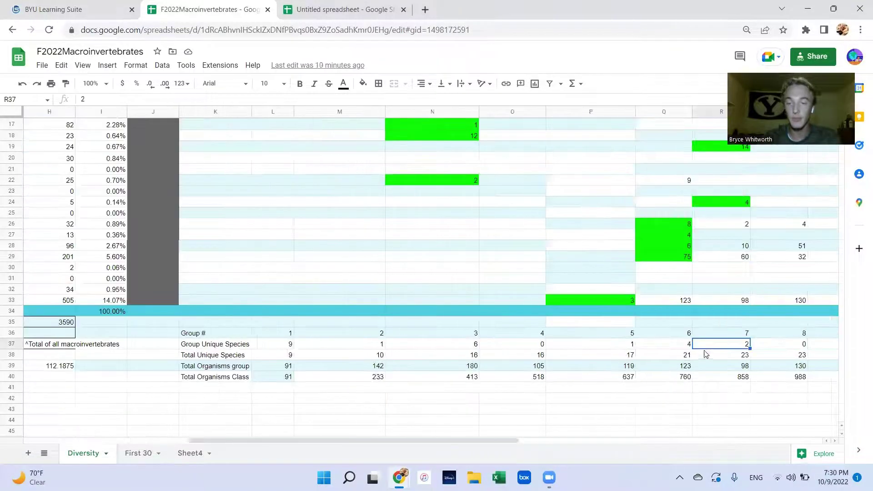
# - Check the running Total Unique Species formulas in row 38 and select rows 36–38 from column K
pyautogui.click(312, 356)
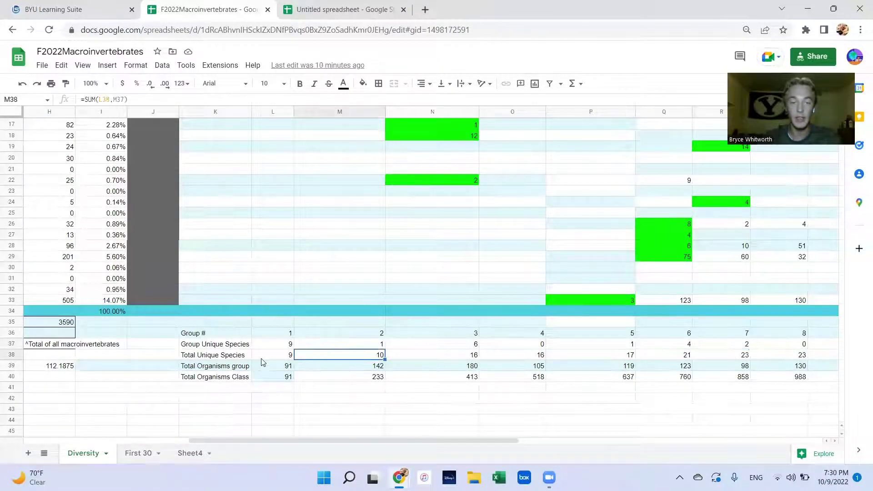
pyautogui.click(452, 356)
pyautogui.click(500, 357)
pyautogui.click(559, 356)
pyautogui.click(674, 357)
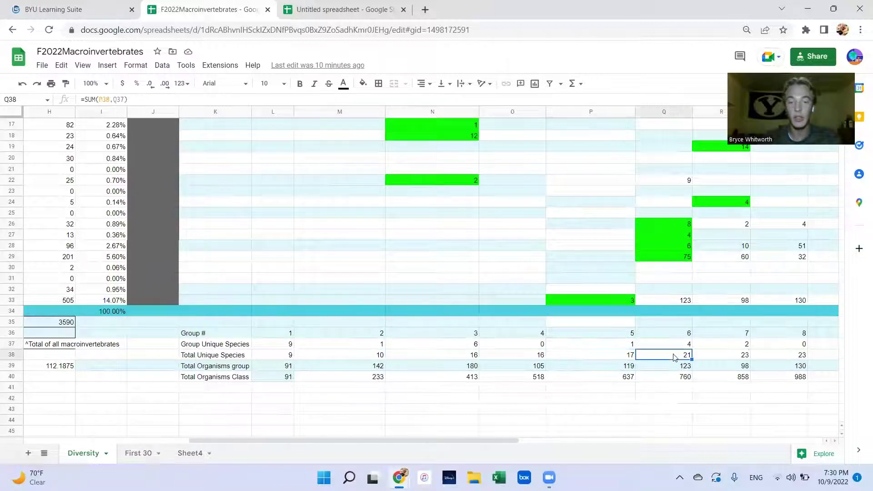
pyautogui.click(237, 356)
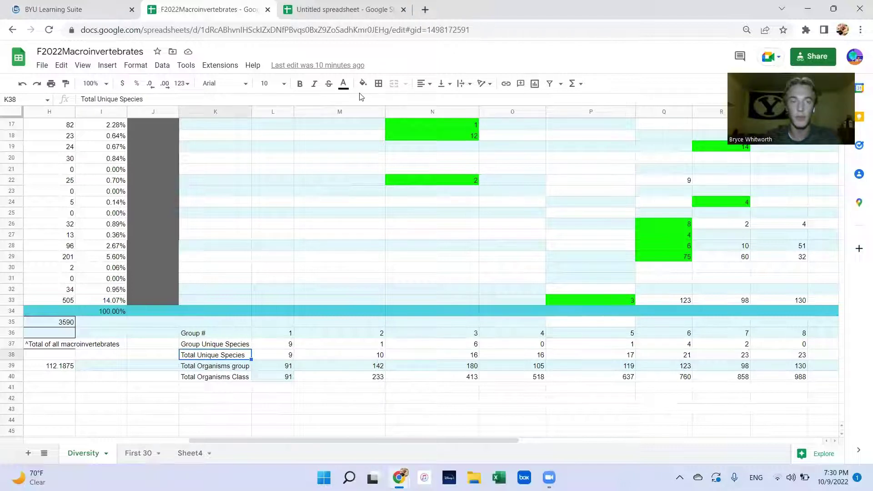
pyautogui.moveTo(231, 337); pyautogui.dragTo(861, 355)
# - Copy the selected group and species rows and switch to the Untitled spreadsheet
pyautogui.hotkey('alt', 'Tab')
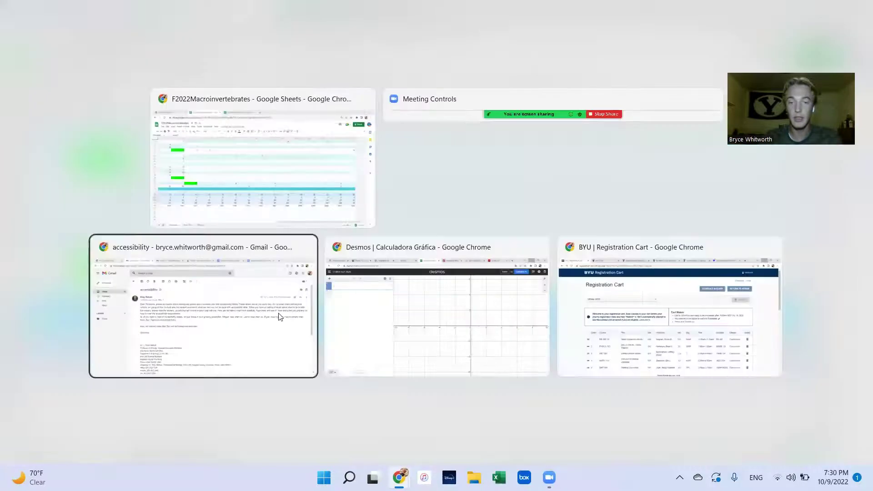
pyautogui.click(311, 172)
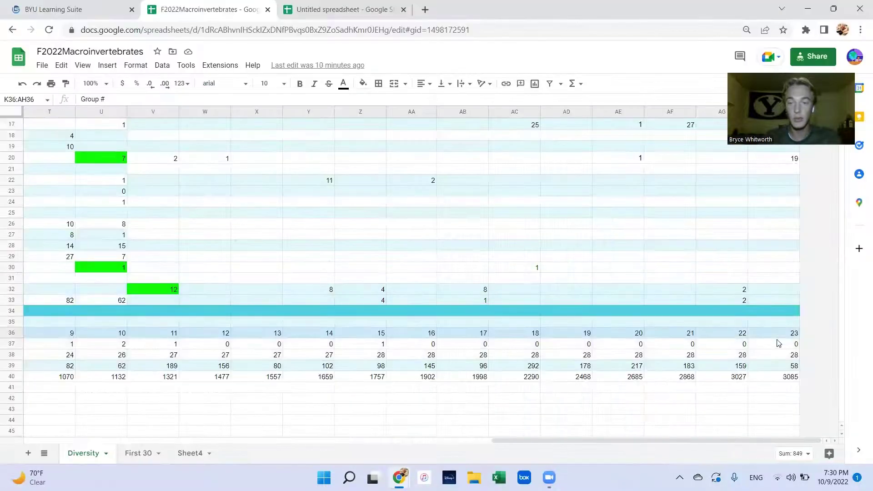
pyautogui.hotkey('ctrl', 'c')
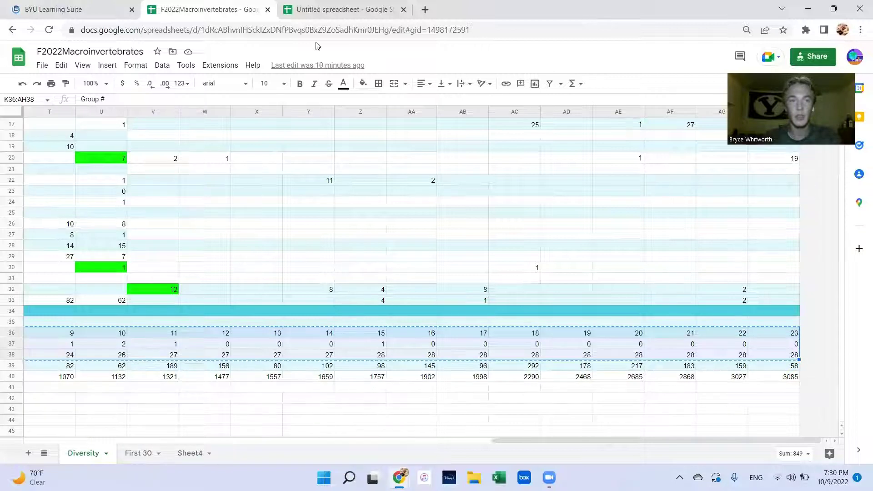
pyautogui.hotkey('ctrl', 'Tab')
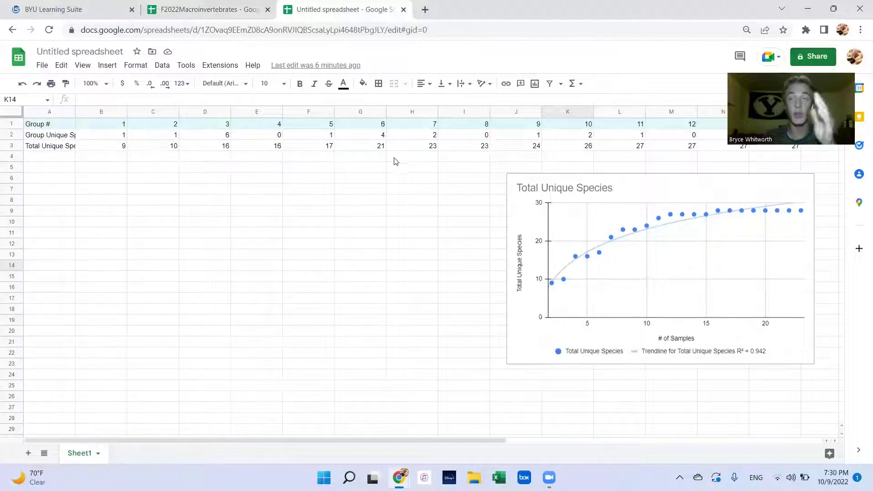
# - Insert a new chart beside the existing one and change its type to Scatter chart
pyautogui.click(655, 190)
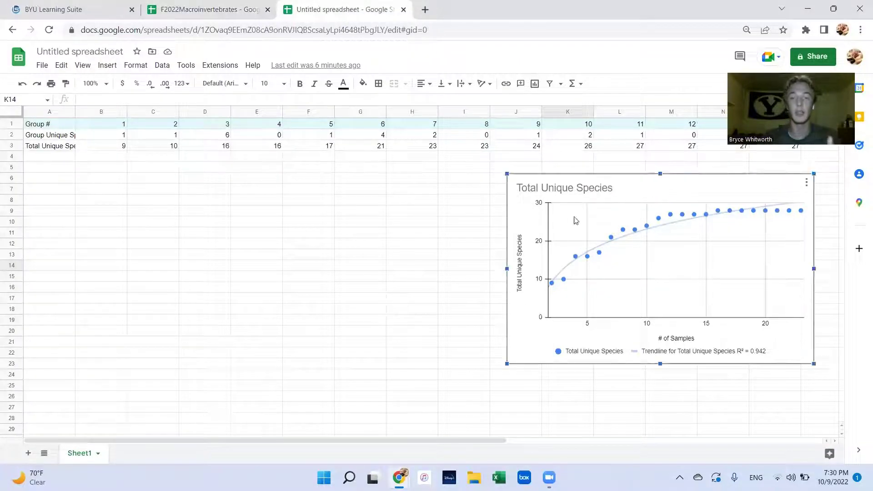
pyautogui.click(105, 67)
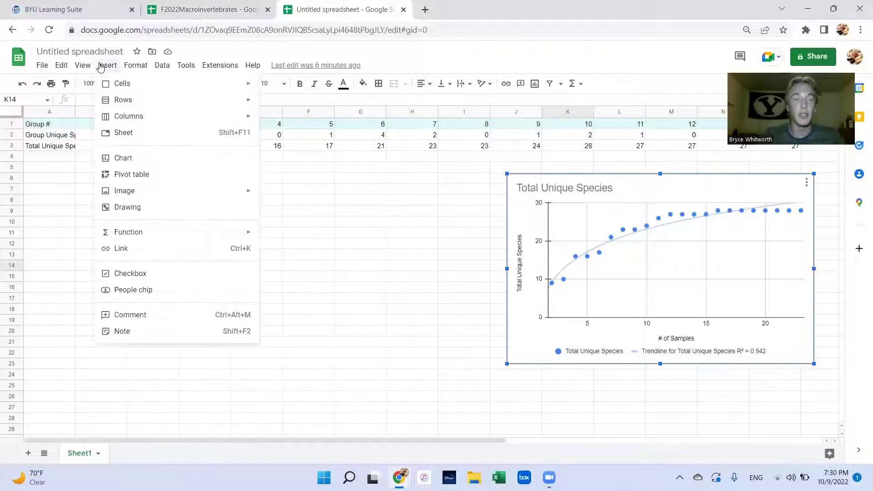
pyautogui.click(155, 161)
pyautogui.click(483, 186)
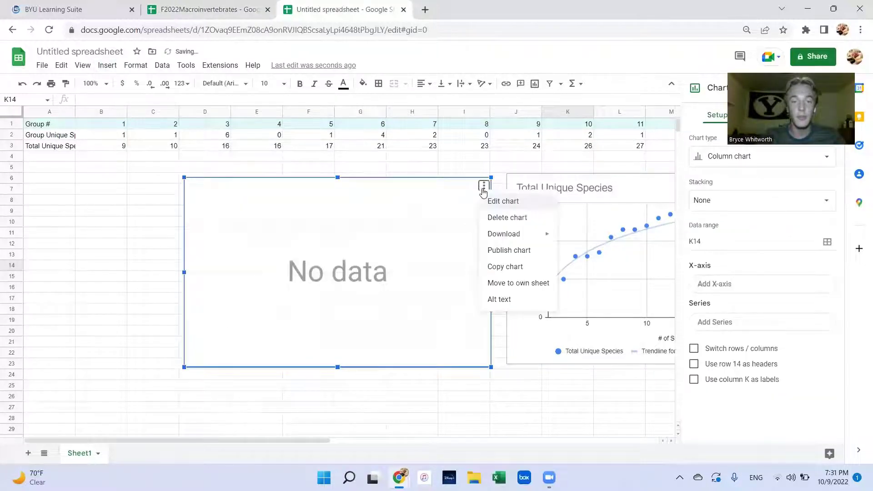
pyautogui.click(511, 201)
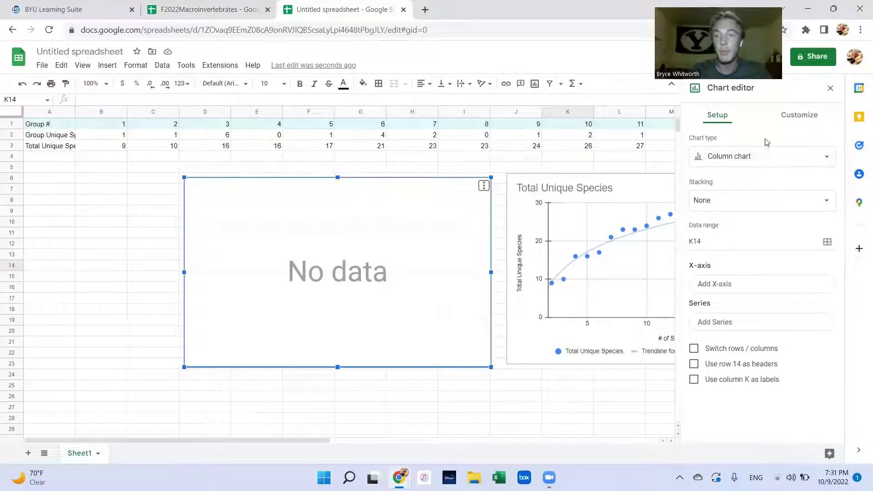
pyautogui.click(769, 159)
pyautogui.scroll(-3, 711, 347)
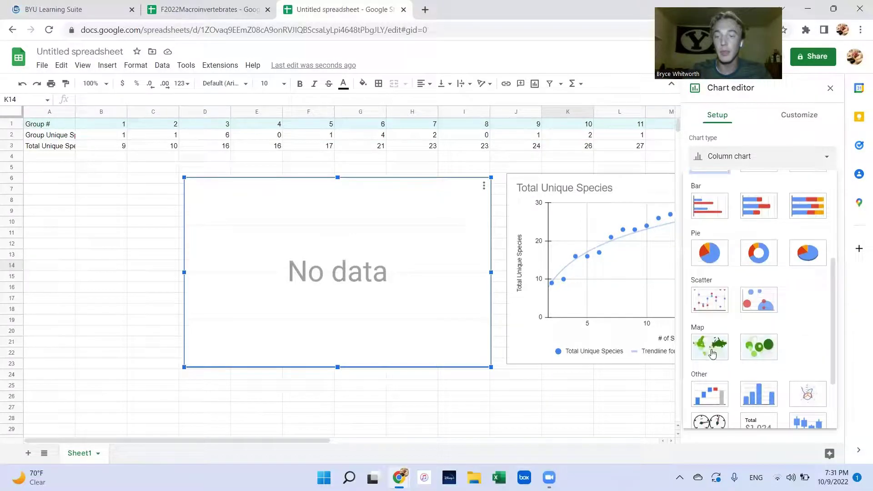
pyautogui.click(717, 301)
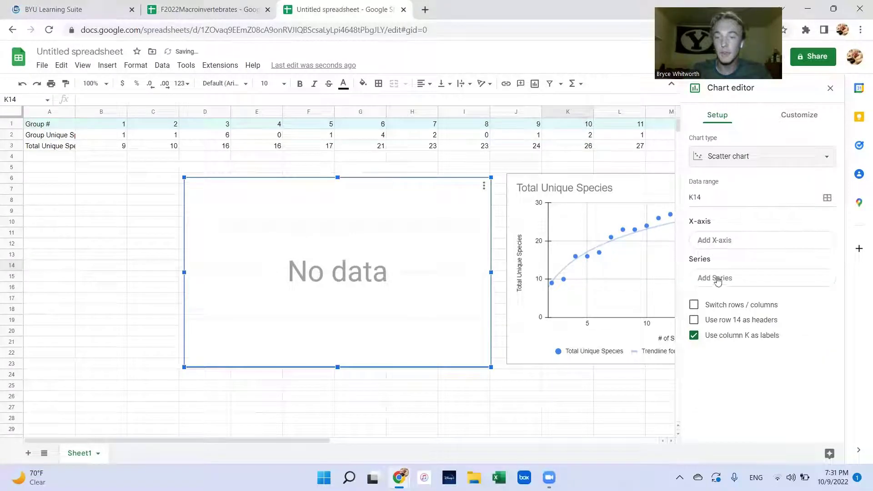
# - Set the new chart's data range to A1:X3 and switch rows and columns
pyautogui.click(827, 198)
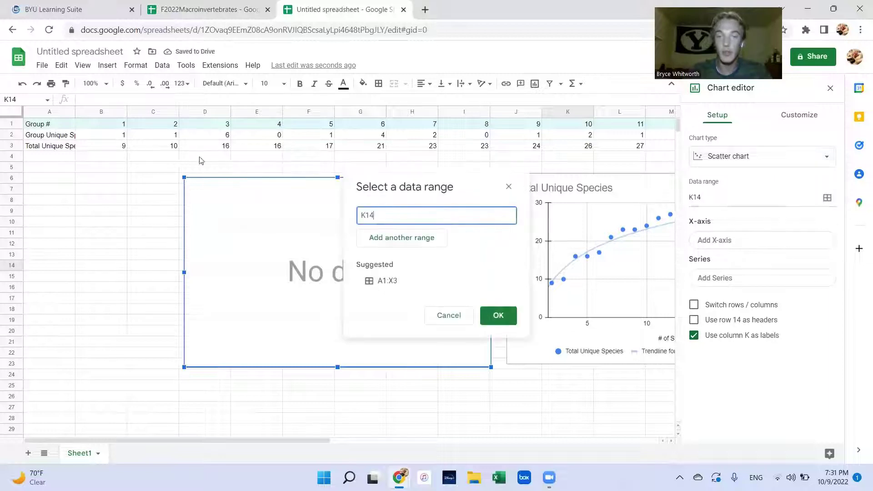
pyautogui.moveTo(36, 123); pyautogui.dragTo(831, 163)
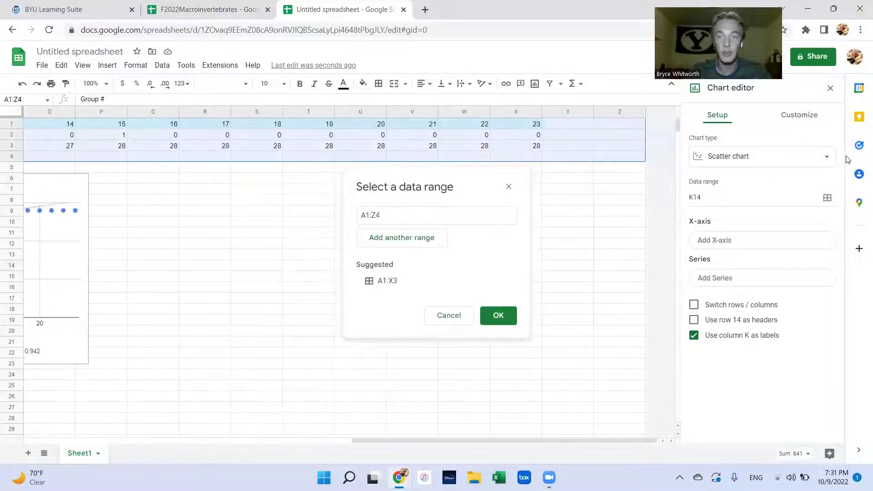
pyautogui.keyDown('shift'); pyautogui.click(504, 148); pyautogui.keyUp('shift')
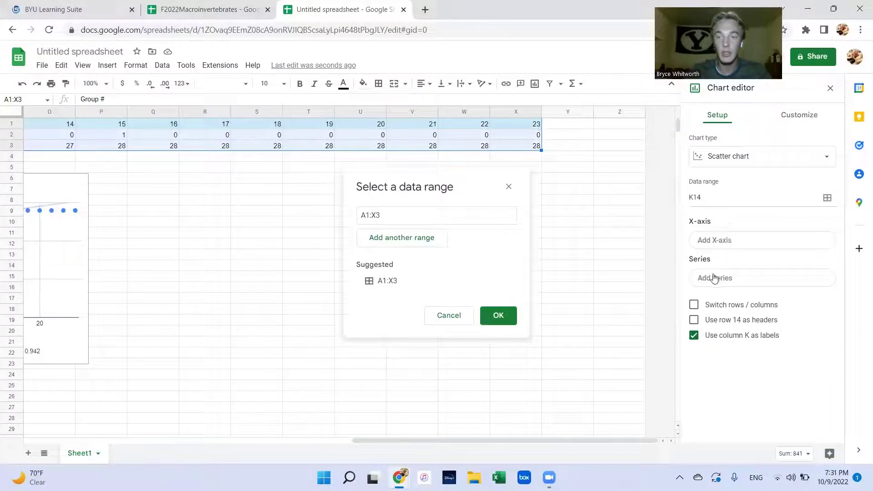
pyautogui.press('Return')
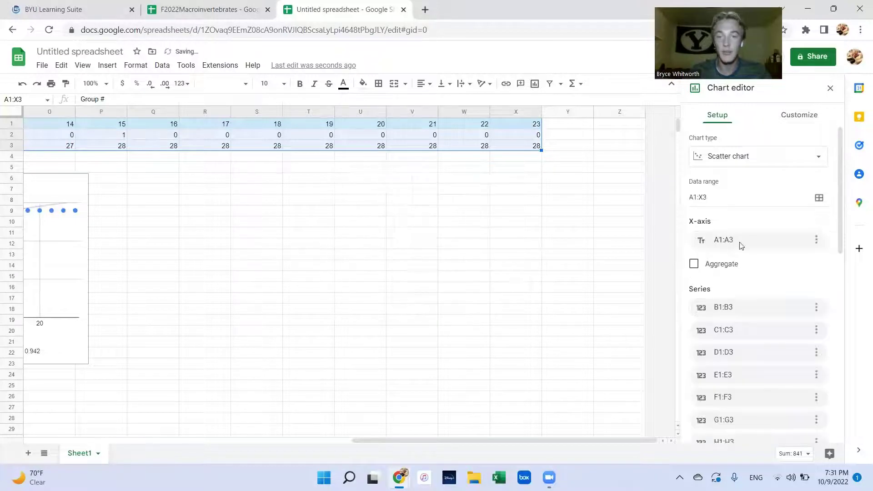
pyautogui.scroll(-10, 751, 287)
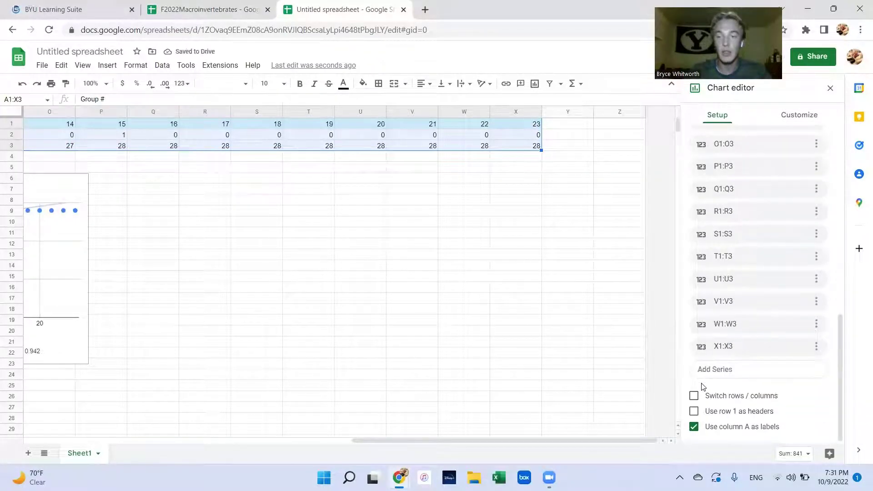
pyautogui.click(695, 397)
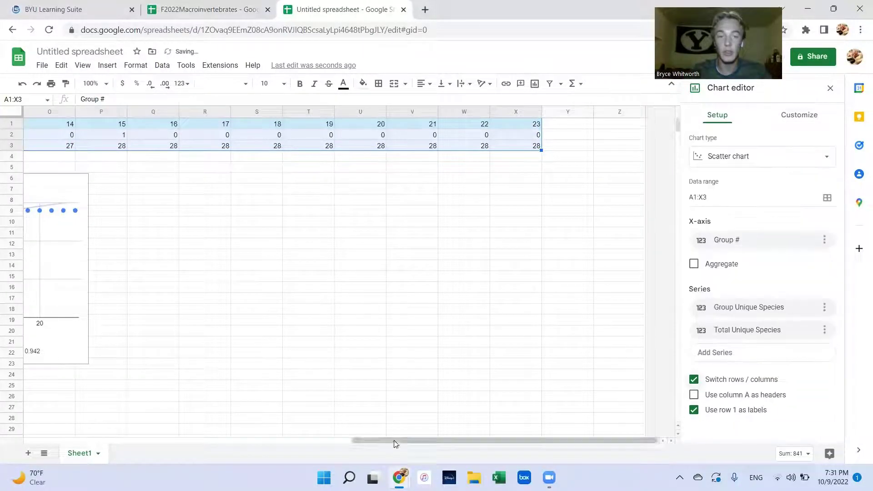
pyautogui.moveTo(394, 440); pyautogui.dragTo(111, 404)
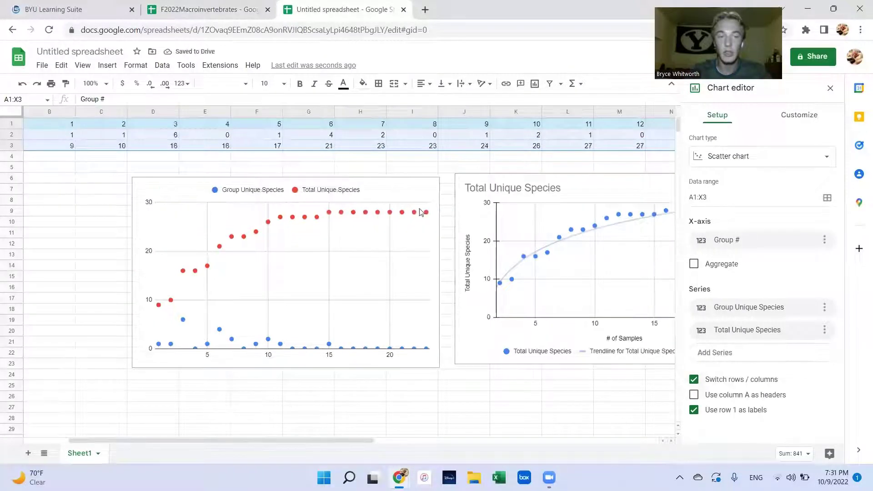
# - Remove the Group Unique Species series from the new scatter chart
pyautogui.click(824, 307)
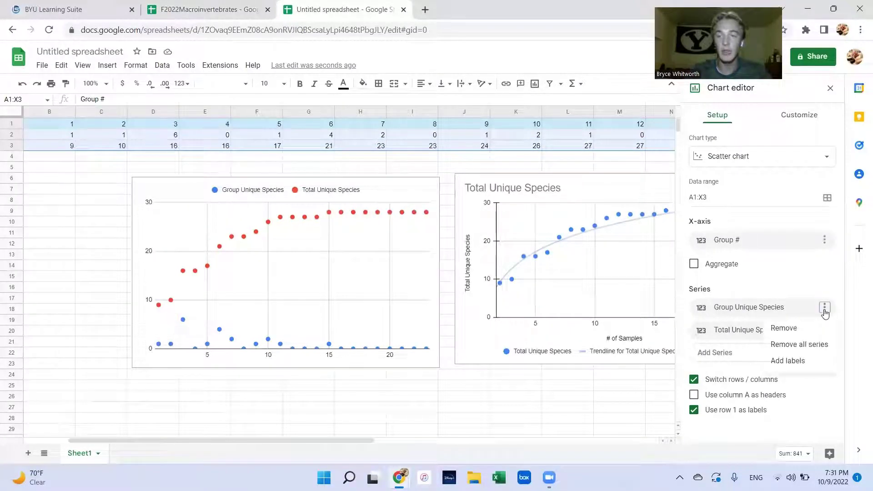
pyautogui.click(802, 333)
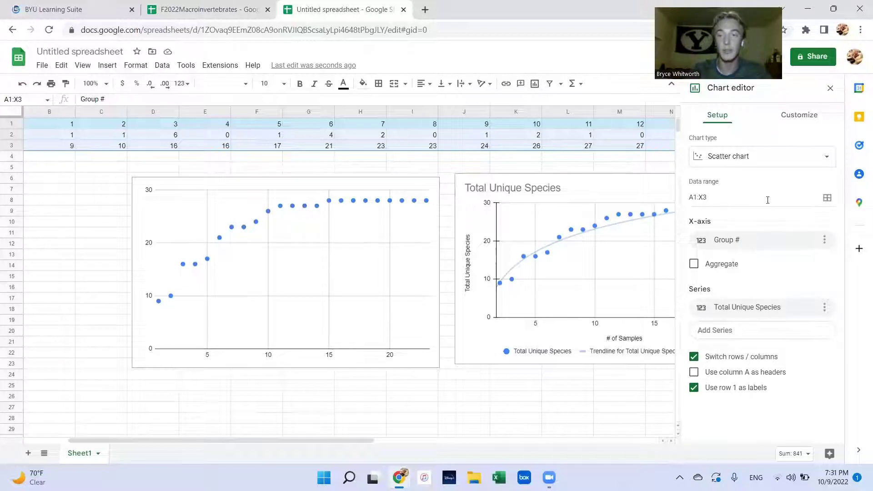
# - Add a Logarithmic trendline to the Total Unique Species series
pyautogui.click(798, 119)
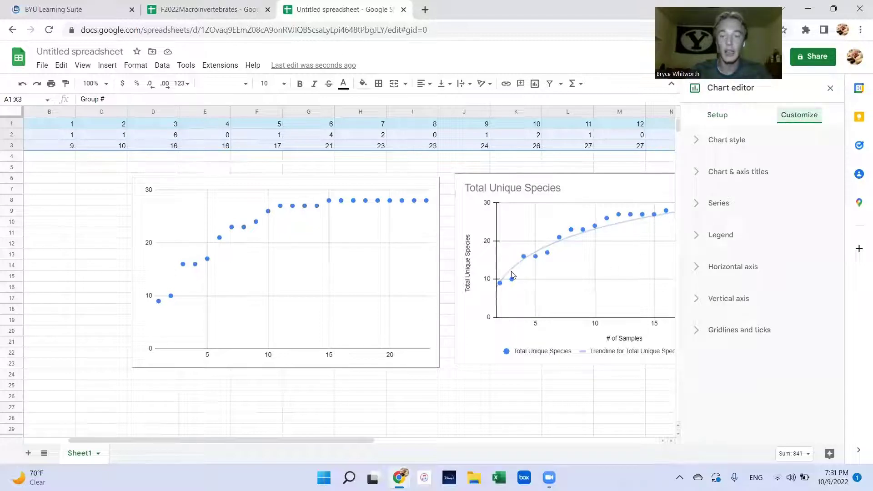
pyautogui.click(723, 209)
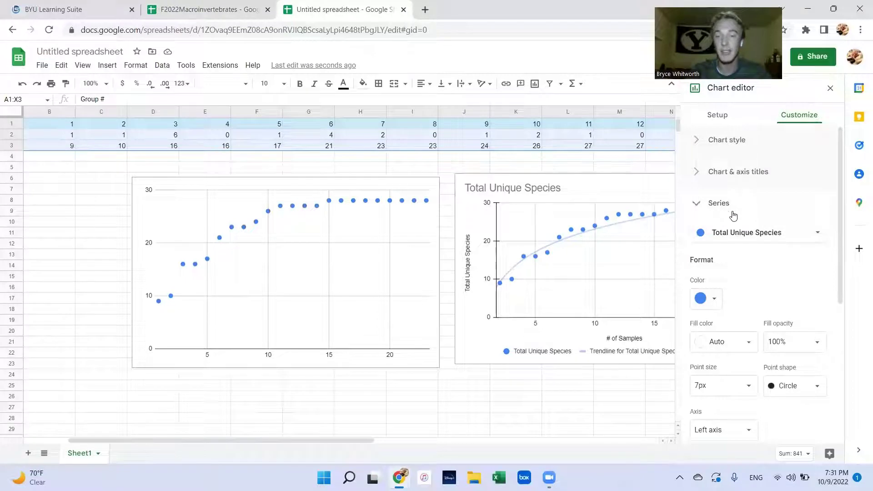
pyautogui.scroll(-4, 720, 282)
pyautogui.click(695, 359)
pyautogui.scroll(-3, 738, 344)
pyautogui.click(734, 287)
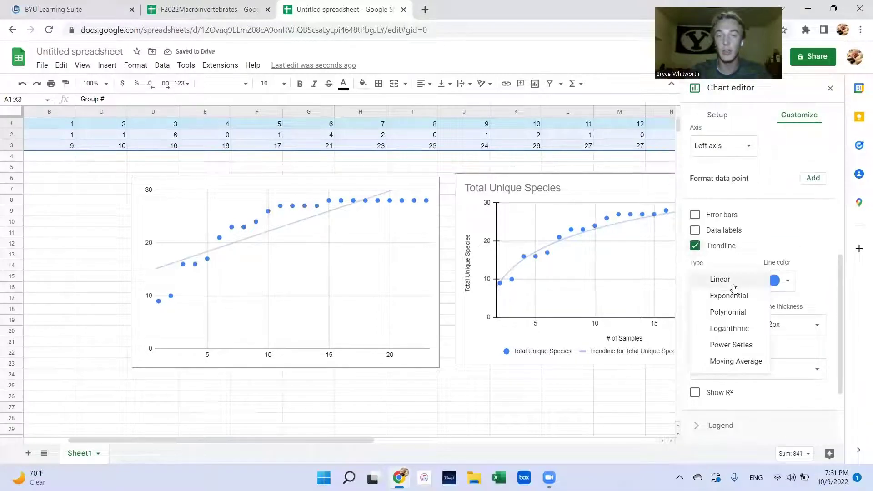
pyautogui.click(716, 328)
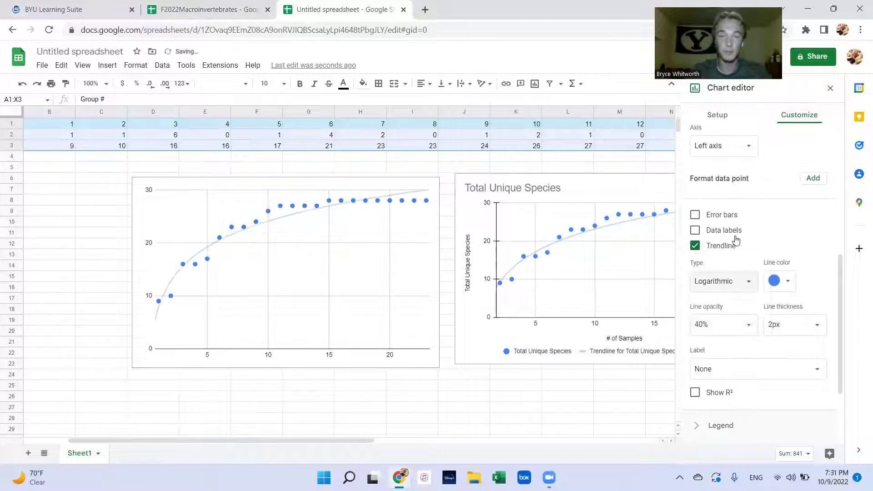
pyautogui.scroll(-2, 731, 244)
pyautogui.scroll(5, 729, 317)
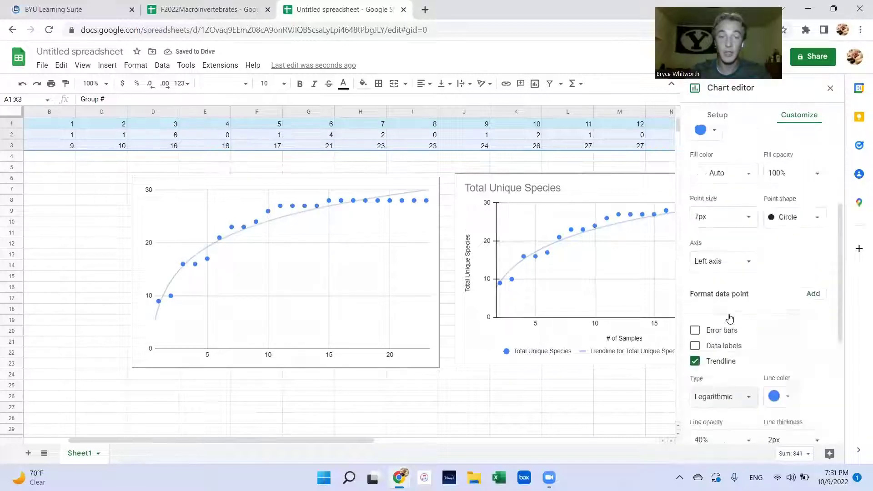
pyautogui.scroll(4, 729, 317)
# - Look through the Chart & axis titles and Horizontal axis options without changing them
pyautogui.click(699, 204)
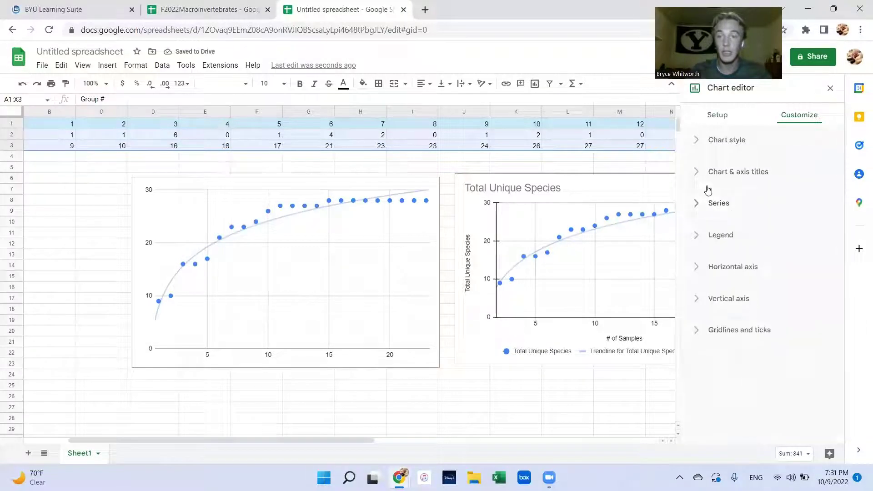
pyautogui.click(694, 175)
pyautogui.click(756, 207)
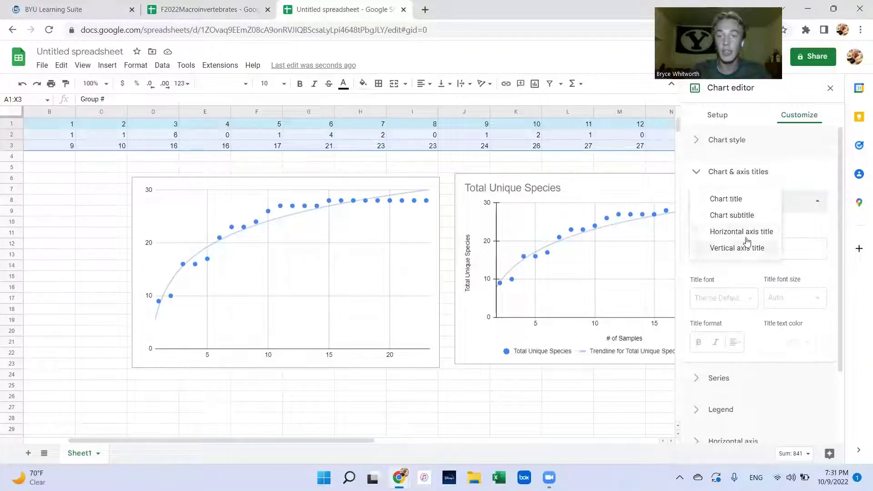
pyautogui.click(791, 203)
pyautogui.click(708, 172)
pyautogui.click(735, 272)
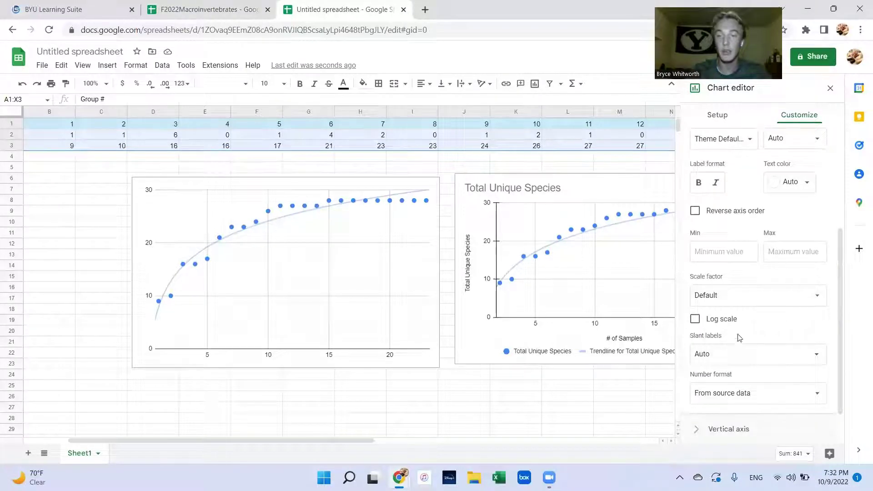
pyautogui.scroll(4, 740, 272)
pyautogui.scroll(-5, 729, 257)
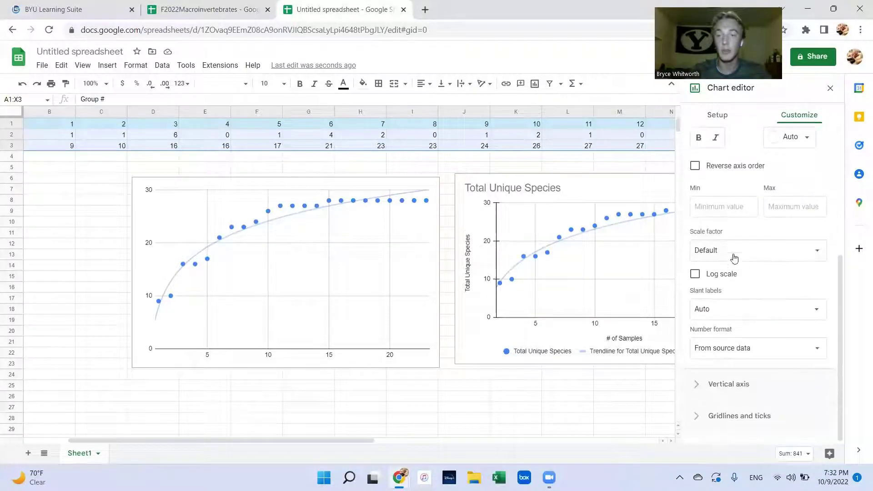
pyautogui.scroll(5, 718, 268)
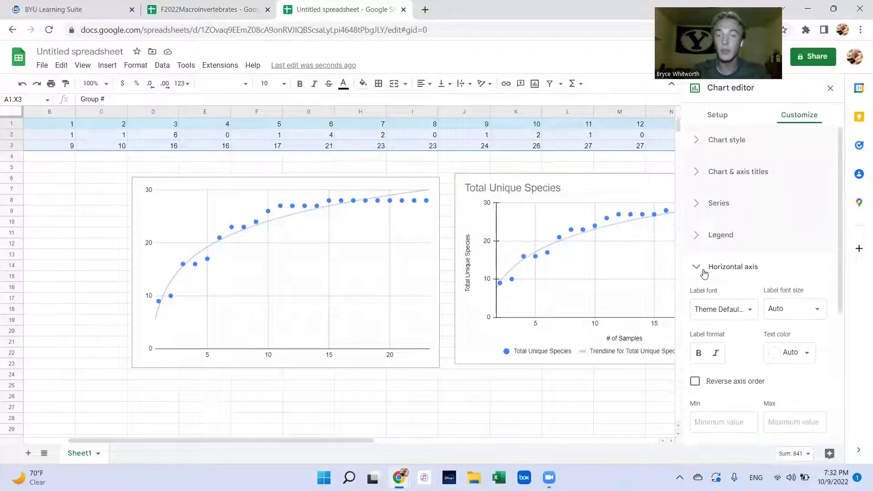
pyautogui.click(702, 271)
# - Turn on major tick marks for the horizontal axis under Gridlines and ticks
pyautogui.click(723, 330)
pyautogui.scroll(-3, 772, 254)
pyautogui.click(778, 217)
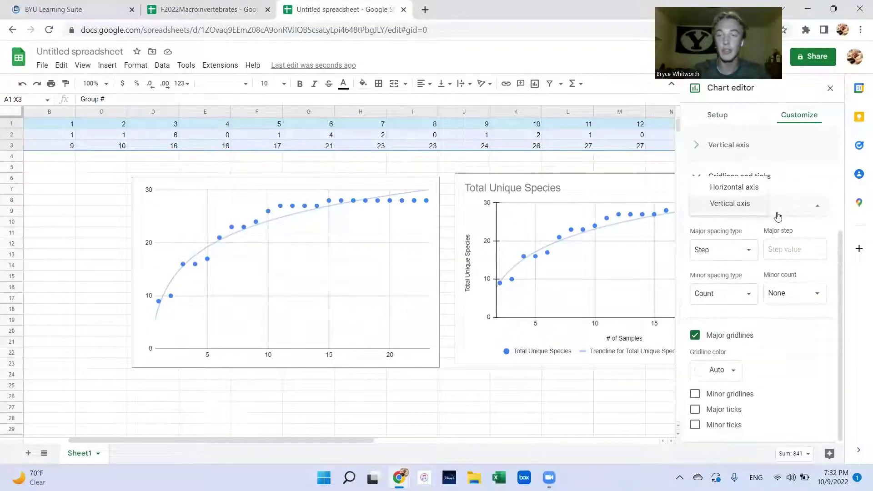
pyautogui.click(746, 190)
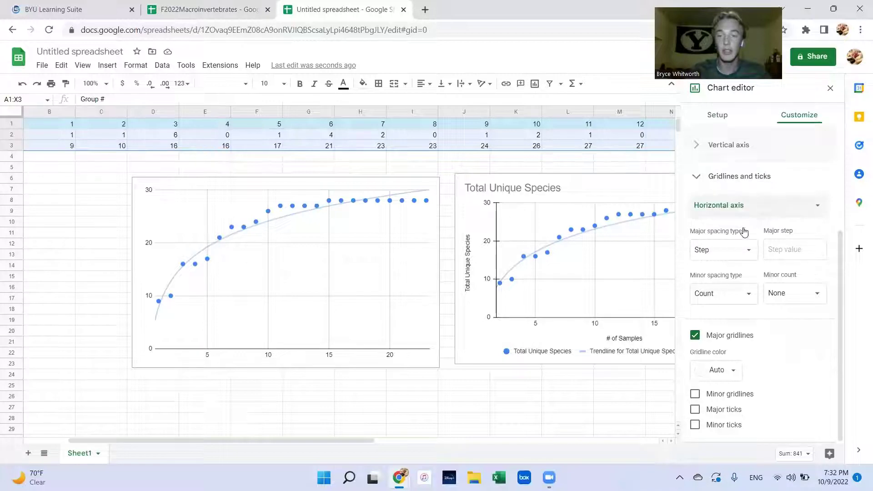
pyautogui.click(694, 410)
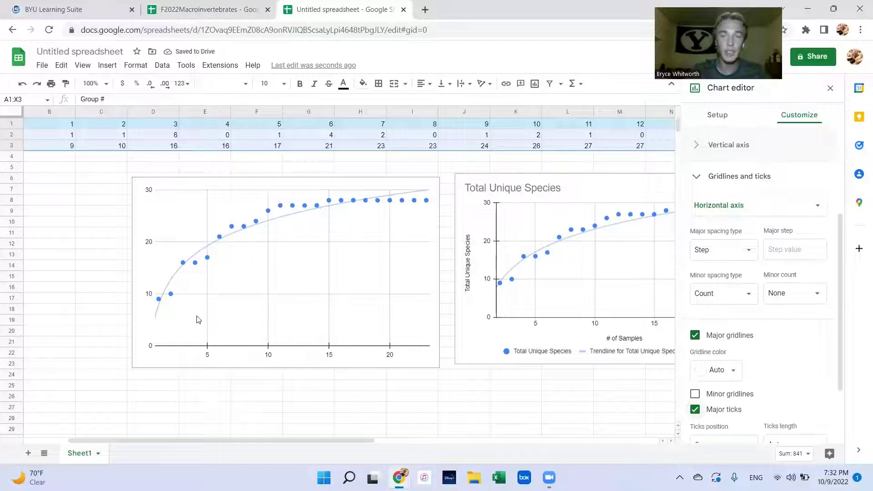
pyautogui.click(699, 177)
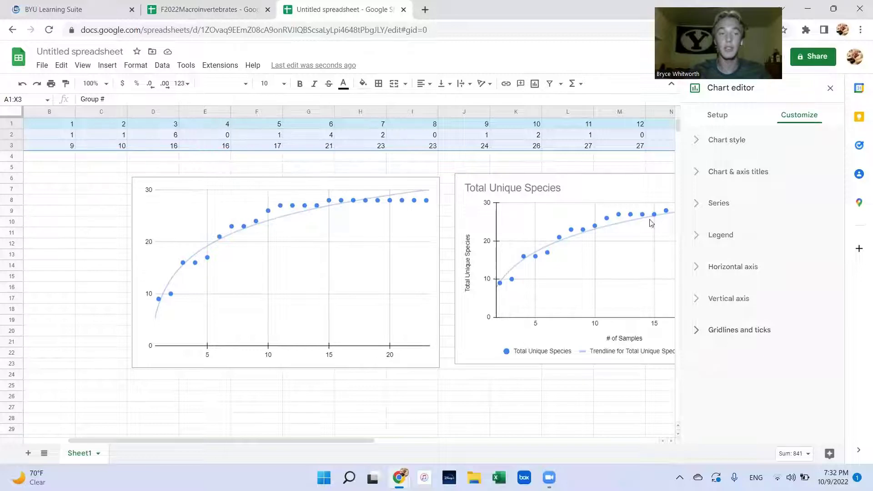
# - Add a second series from range B3:Q3 to the scatter chart and close the chart editor
pyautogui.click(713, 116)
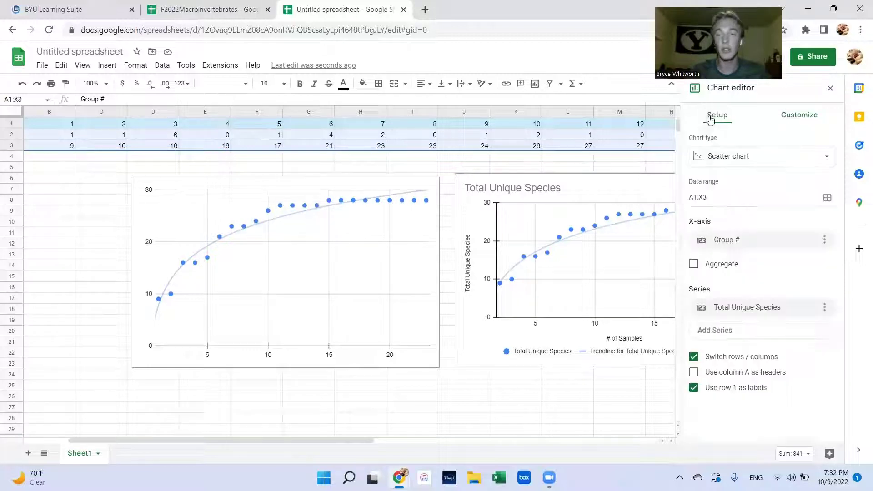
pyautogui.click(721, 337)
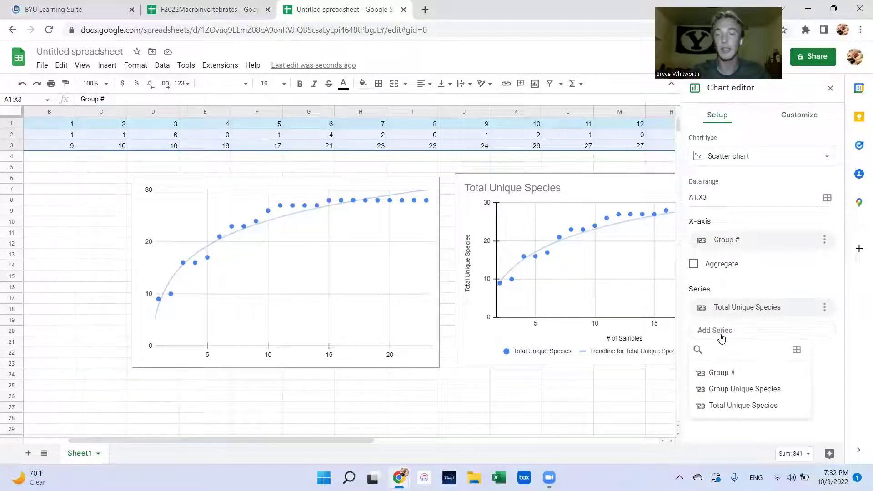
pyautogui.click(826, 197)
pyautogui.click(507, 208)
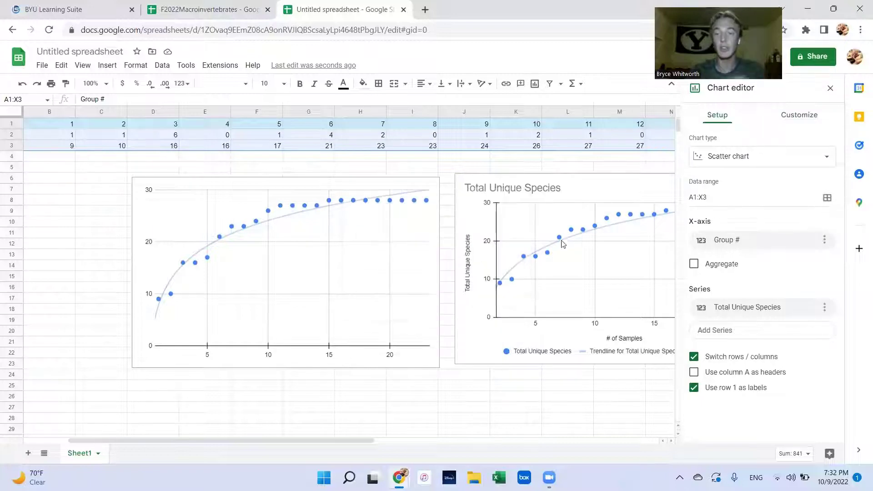
pyautogui.click(716, 331)
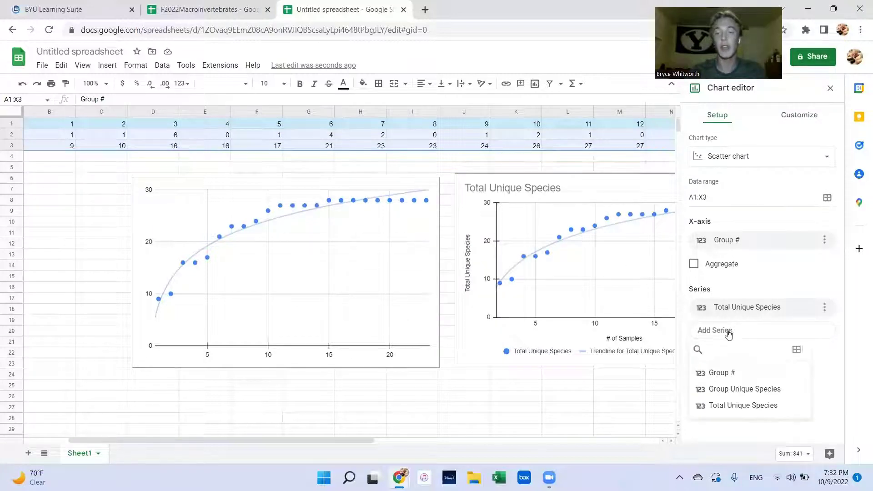
pyautogui.click(795, 351)
pyautogui.click(99, 179)
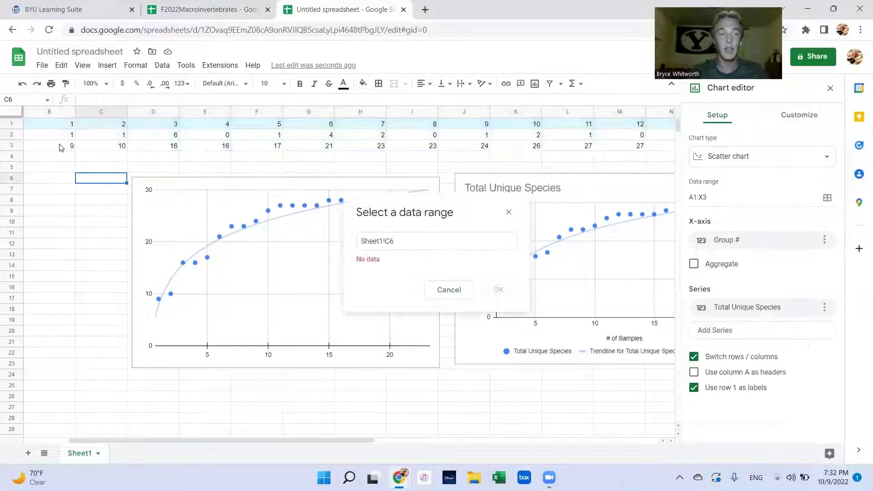
pyautogui.moveTo(63, 148); pyautogui.dragTo(631, 151)
pyautogui.click(498, 280)
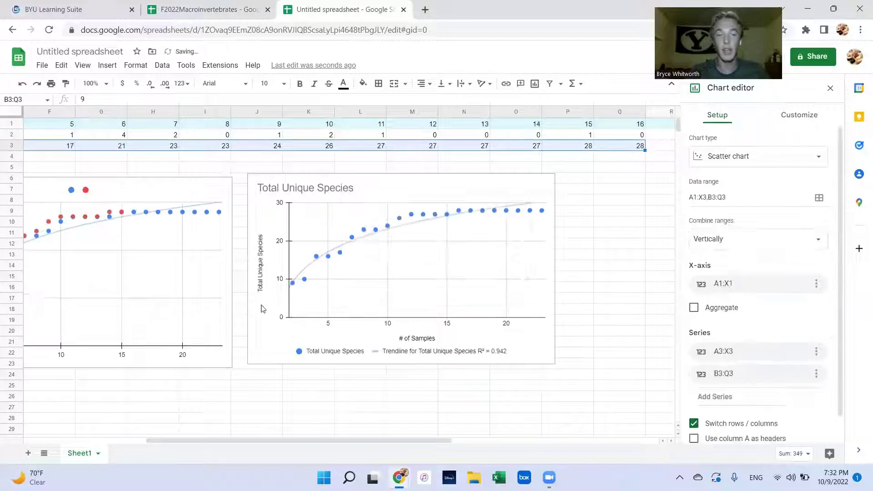
pyautogui.moveTo(309, 435); pyautogui.dragTo(144, 433)
pyautogui.click(161, 364)
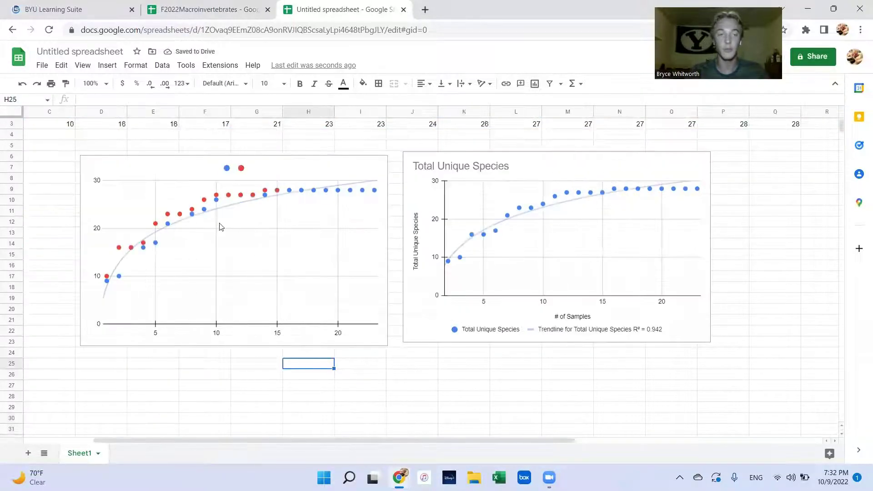